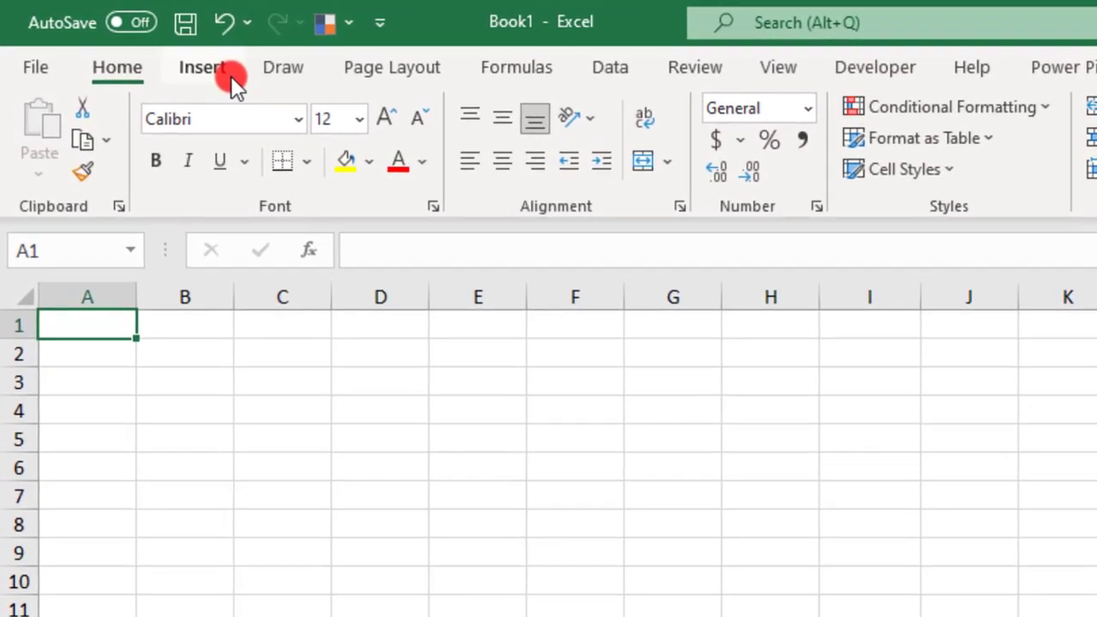
# - Open the Office Add-ins store through Insert > Get Add-ins
pyautogui.click(211, 68)
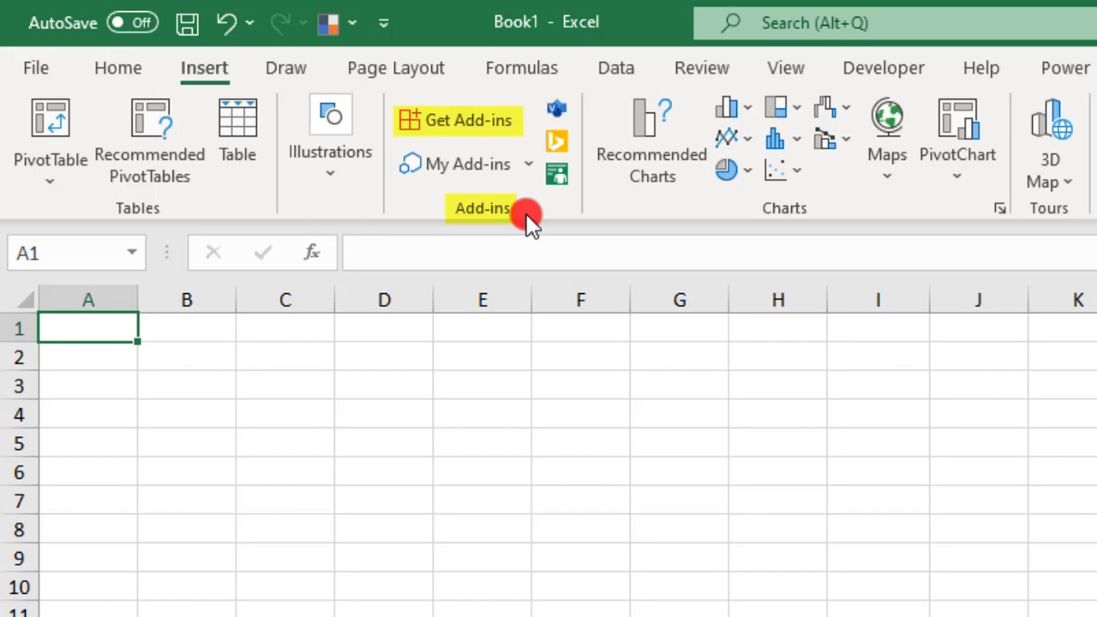
pyautogui.click(486, 118)
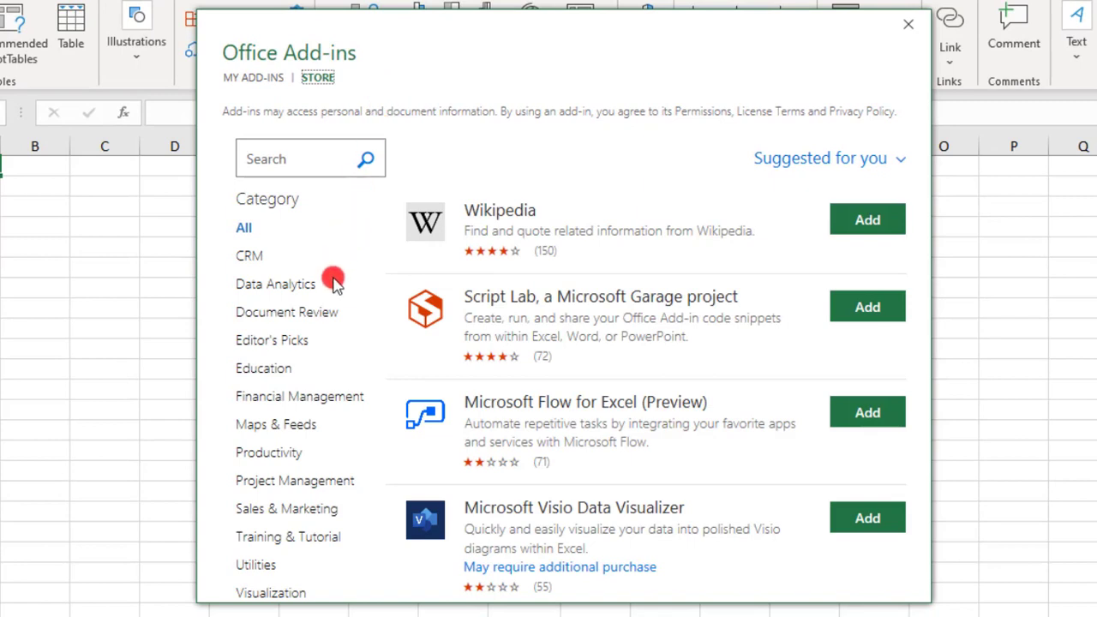
# - Add Functions Translator from the Productivity category and accept its license terms
pyautogui.click(292, 457)
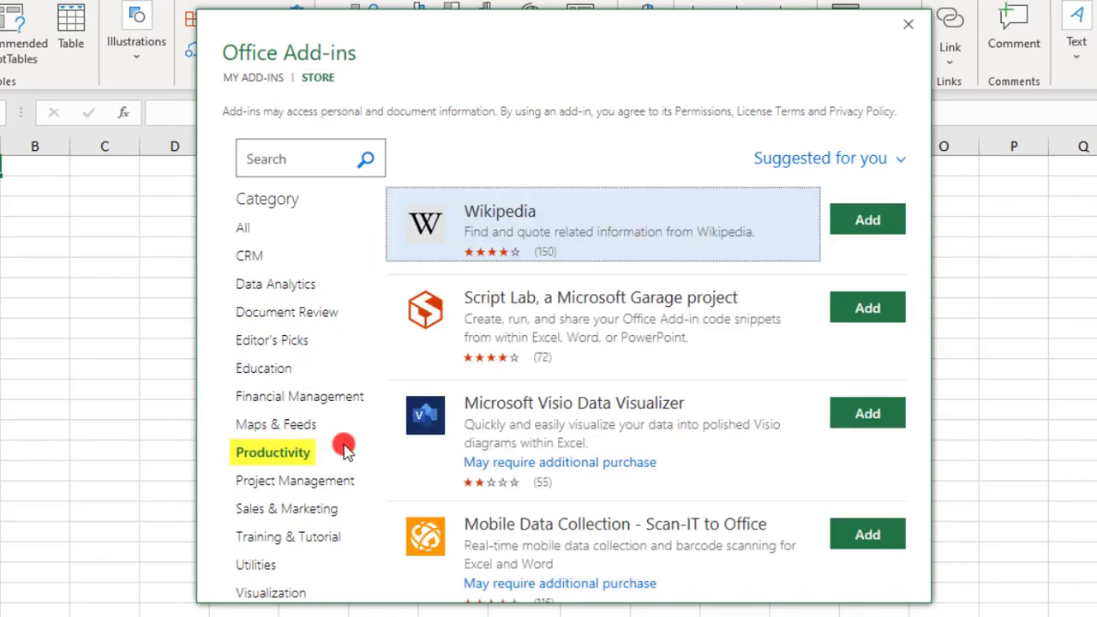
pyautogui.moveTo(924, 230); pyautogui.dragTo(926, 343)
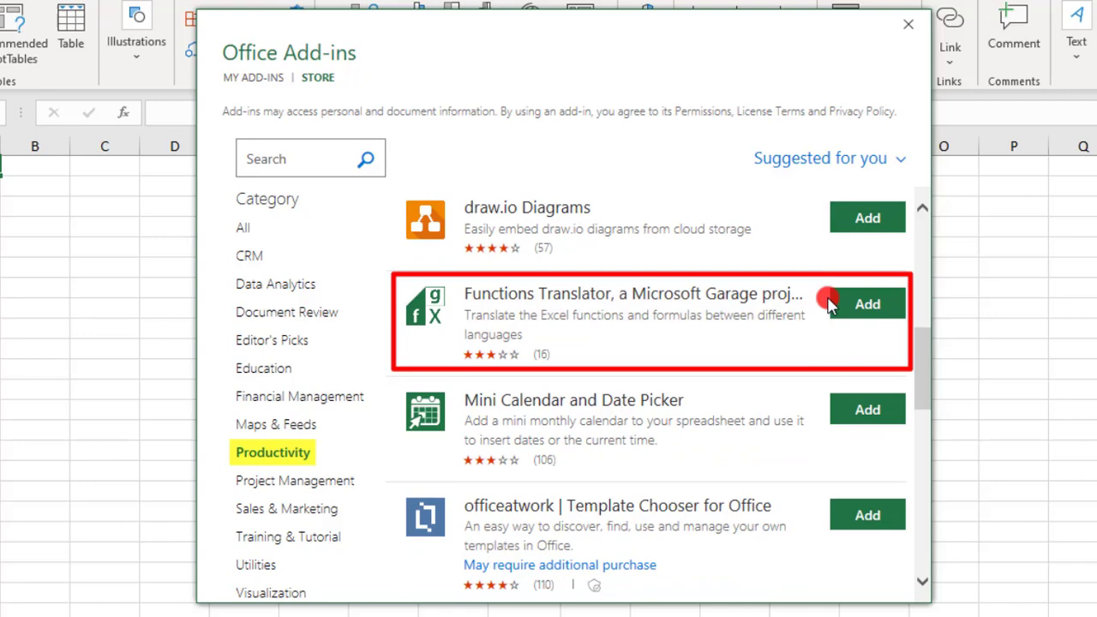
pyautogui.click(862, 305)
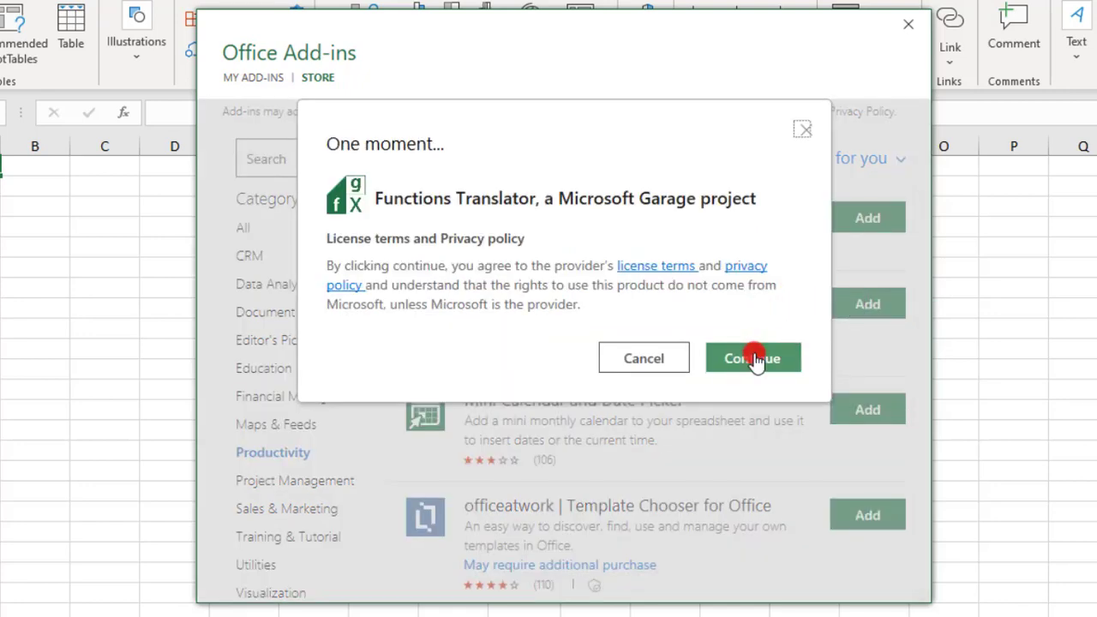
pyautogui.click(754, 360)
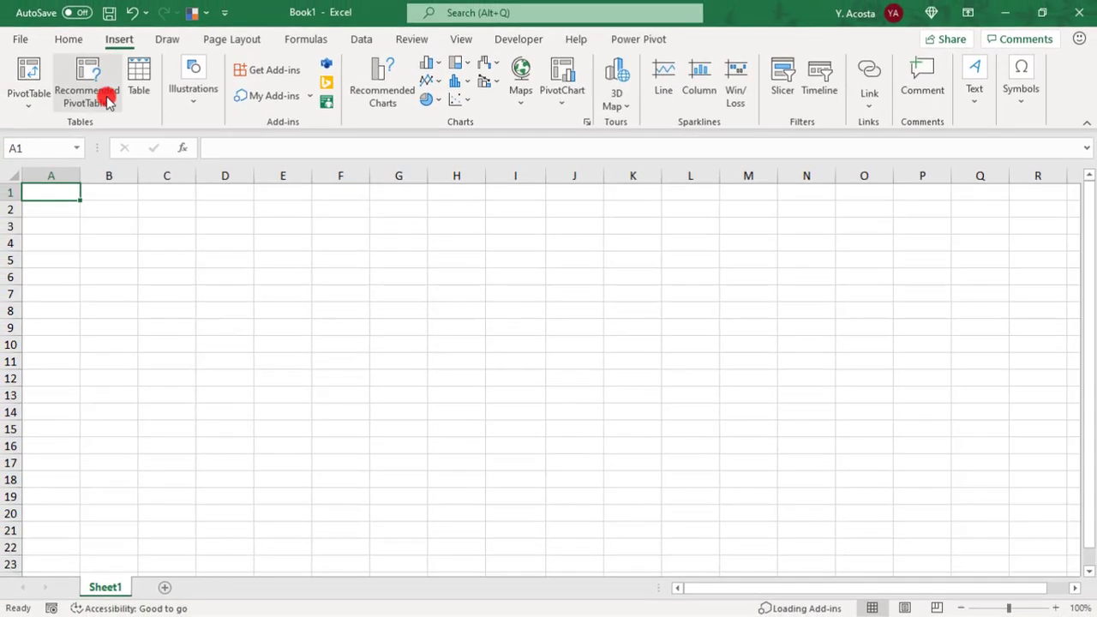
# - Open the Functions Translator Reference pane from the Home tab
pyautogui.click(73, 39)
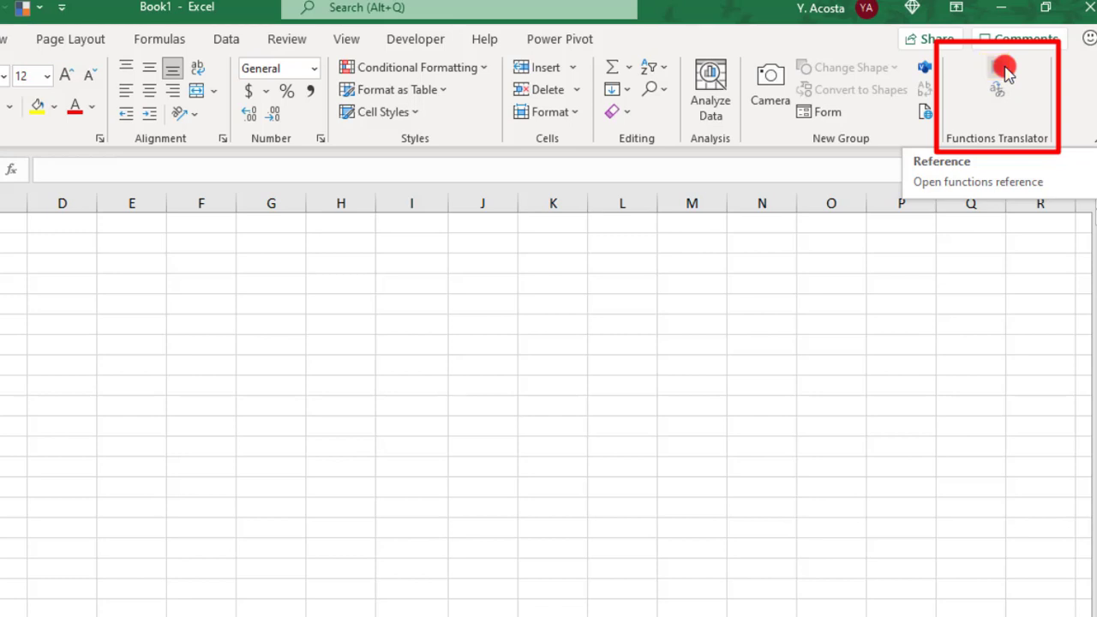
pyautogui.click(1006, 73)
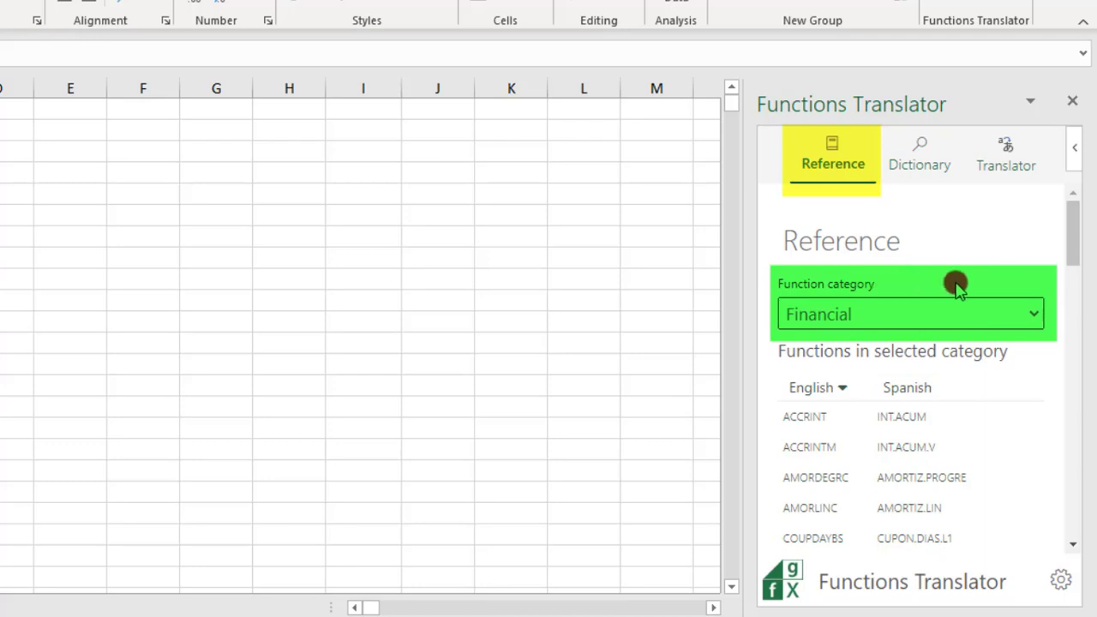
# - Keep the function category on Financial and switch the pane to the Dictionary section
pyautogui.click(1036, 314)
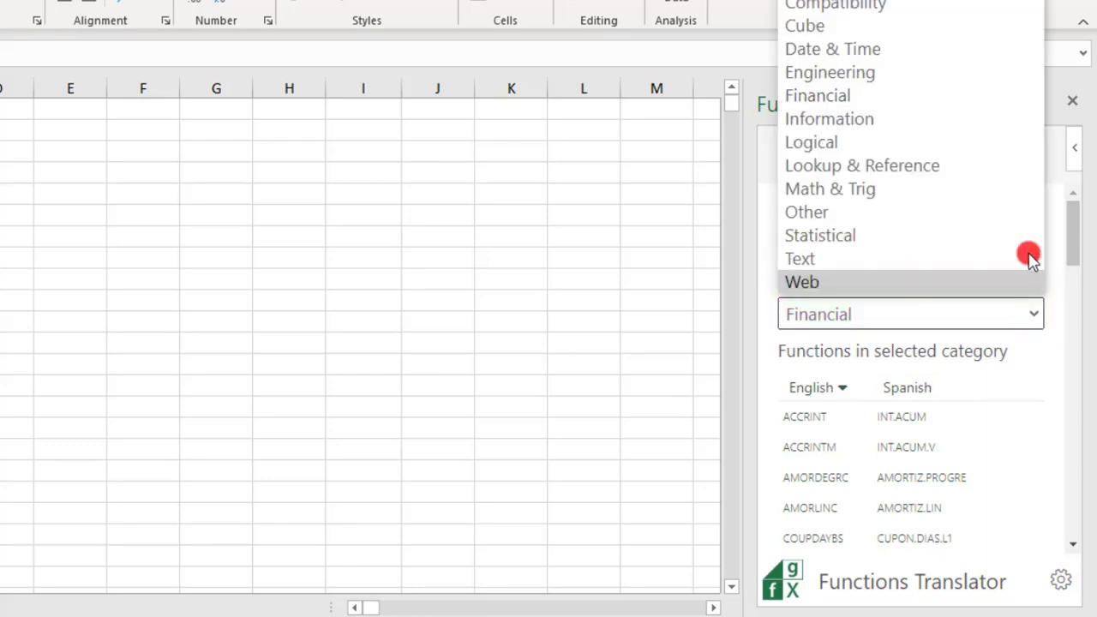
pyautogui.click(1050, 353)
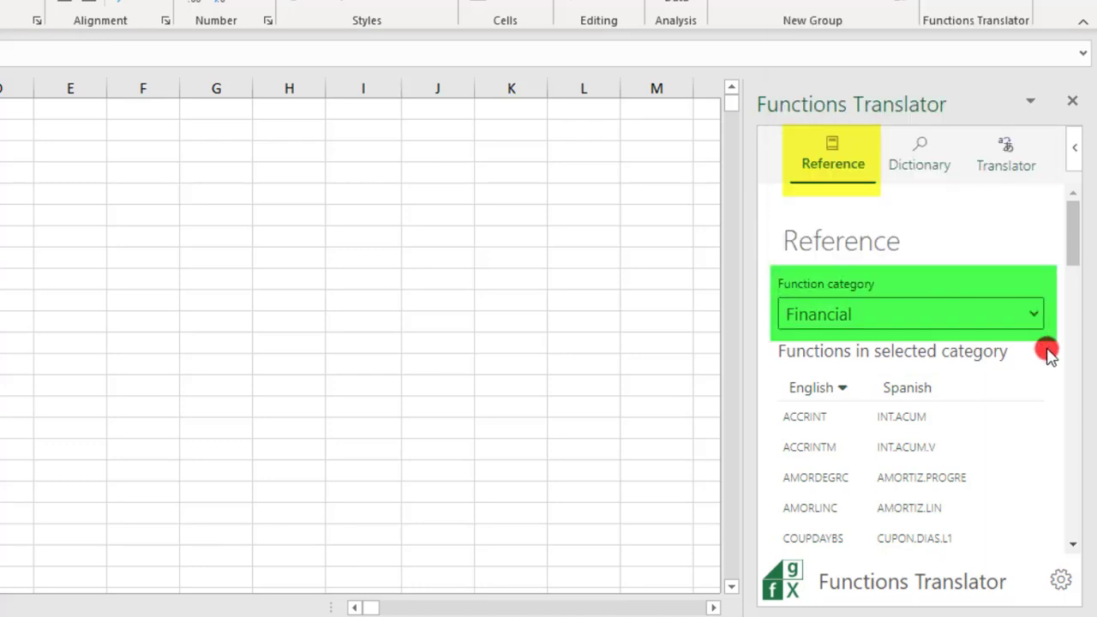
pyautogui.click(936, 165)
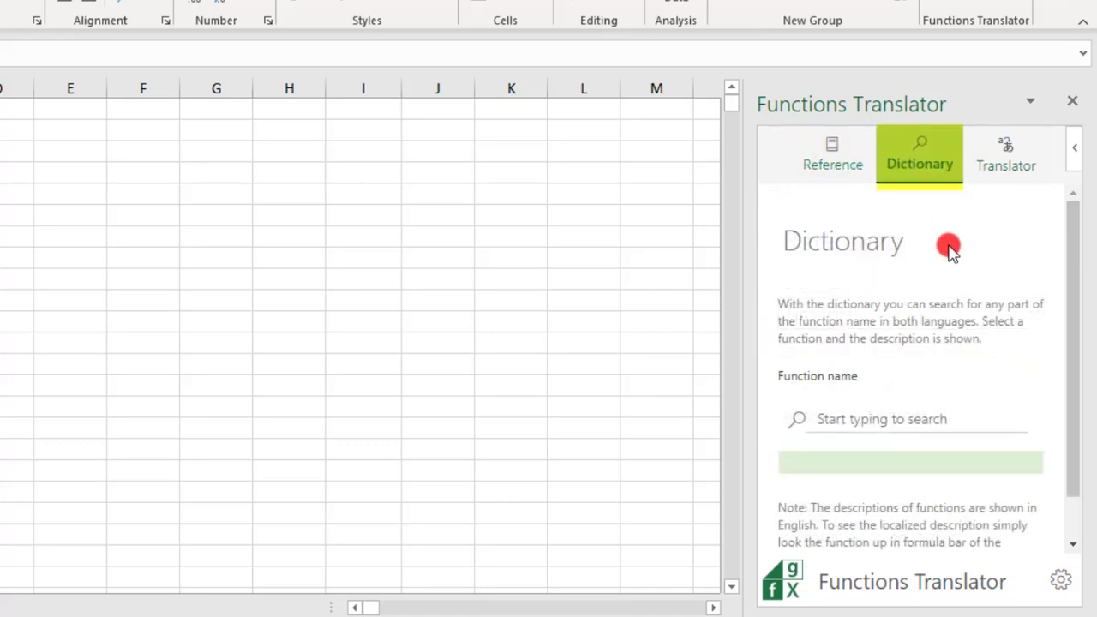
# - Search the dictionary for 'avera' and select AVERAGE to reveal its Spanish name PROMEDIO
pyautogui.click(967, 418)
pyautogui.write('avera')
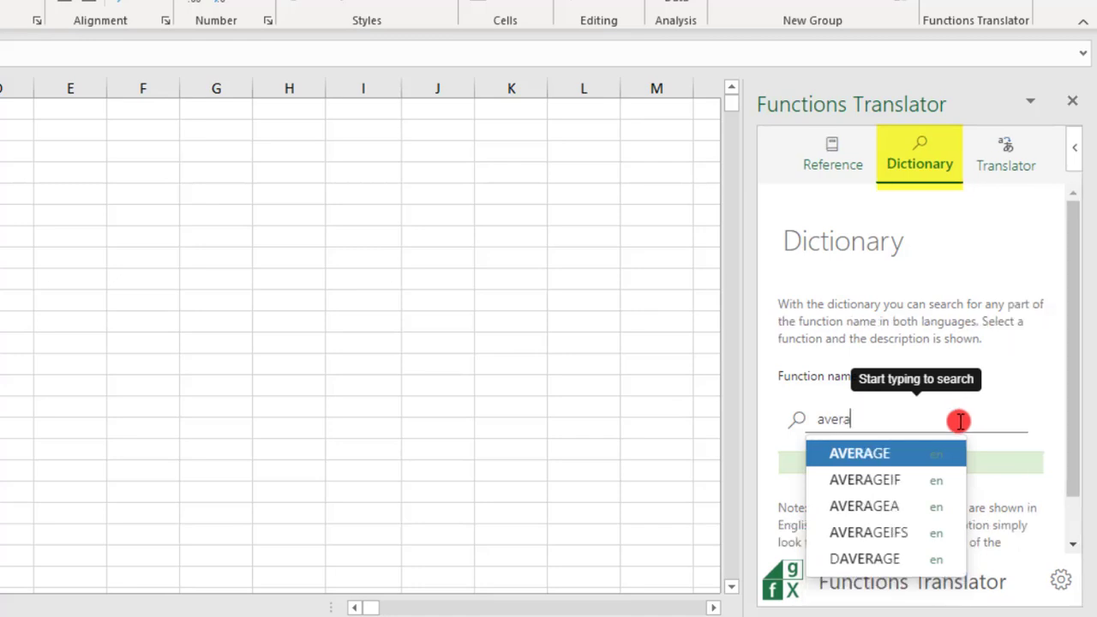
pyautogui.click(908, 453)
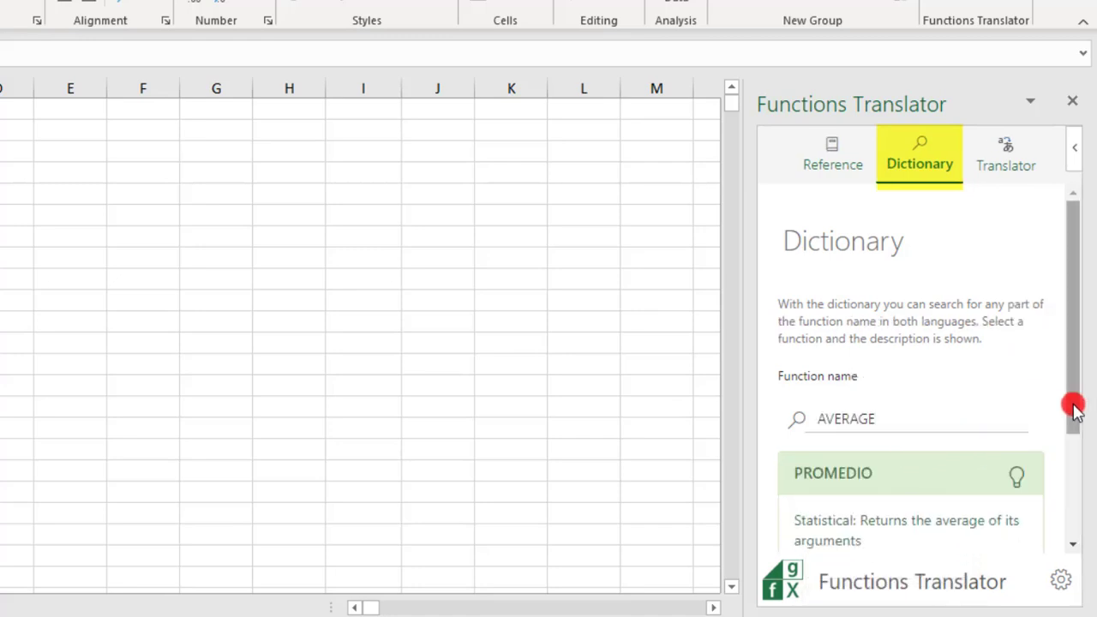
pyautogui.moveTo(1071, 406); pyautogui.dragTo(1071, 463)
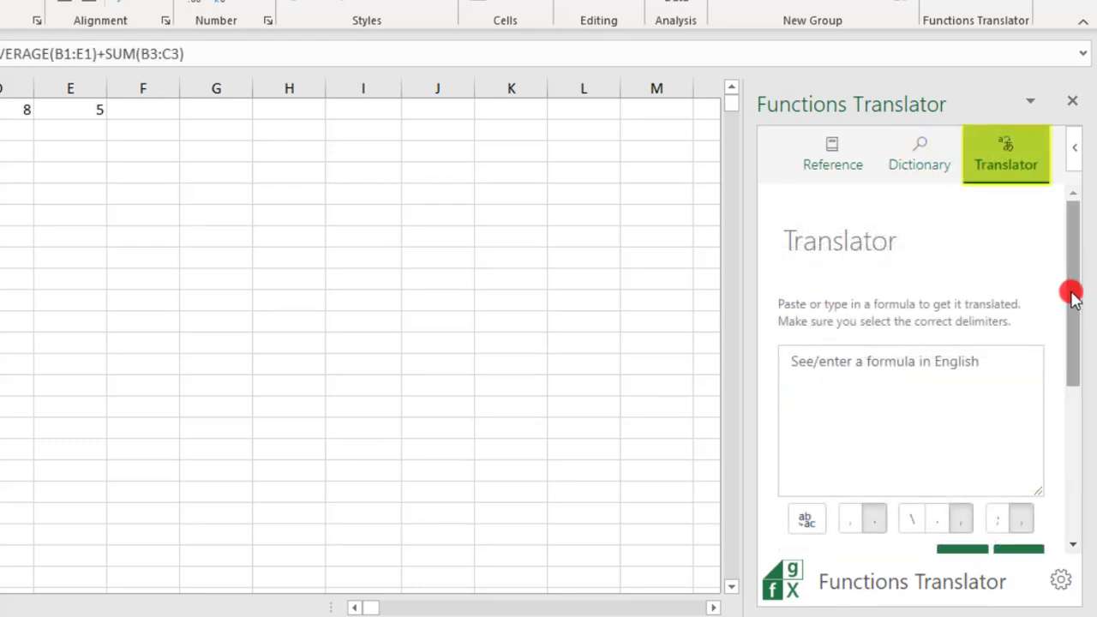
# - Switch to the Translator section and resize it to show the empty English and Spanish formula boxes
pyautogui.moveTo(1074, 294); pyautogui.dragTo(1044, 301)
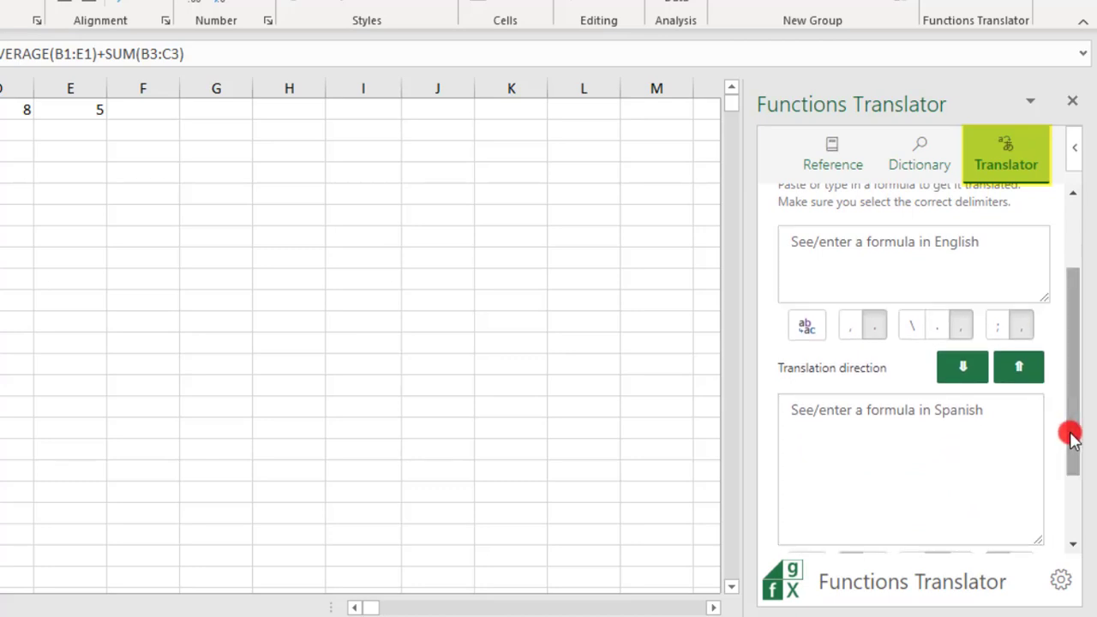
pyautogui.scroll(-1, 1065, 442)
pyautogui.moveTo(1039, 488); pyautogui.dragTo(1086, 378)
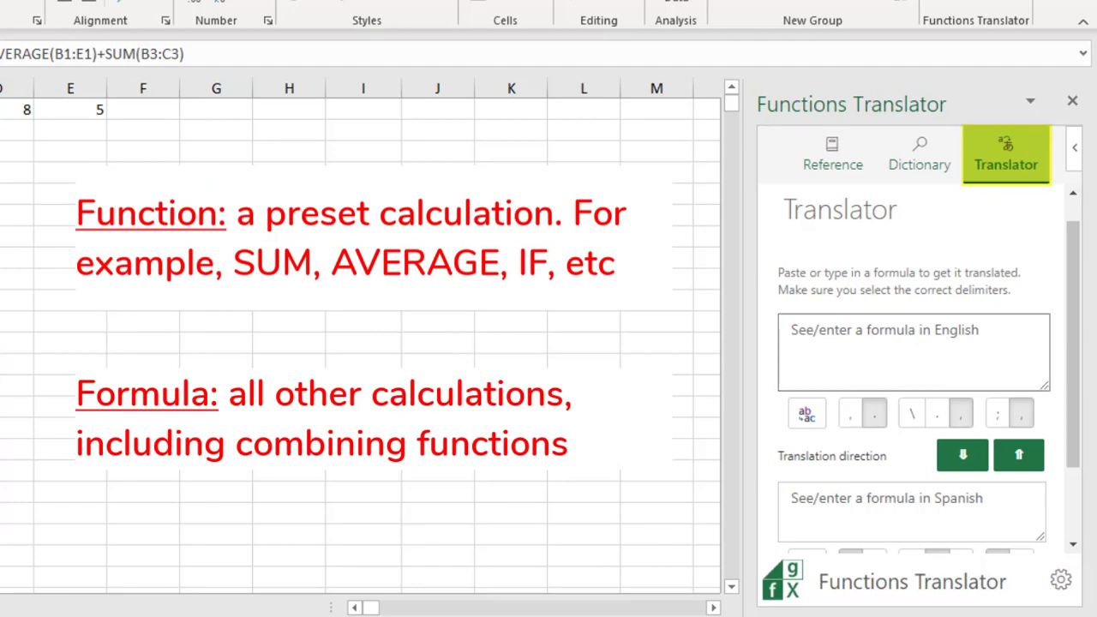
pyautogui.click(791, 330)
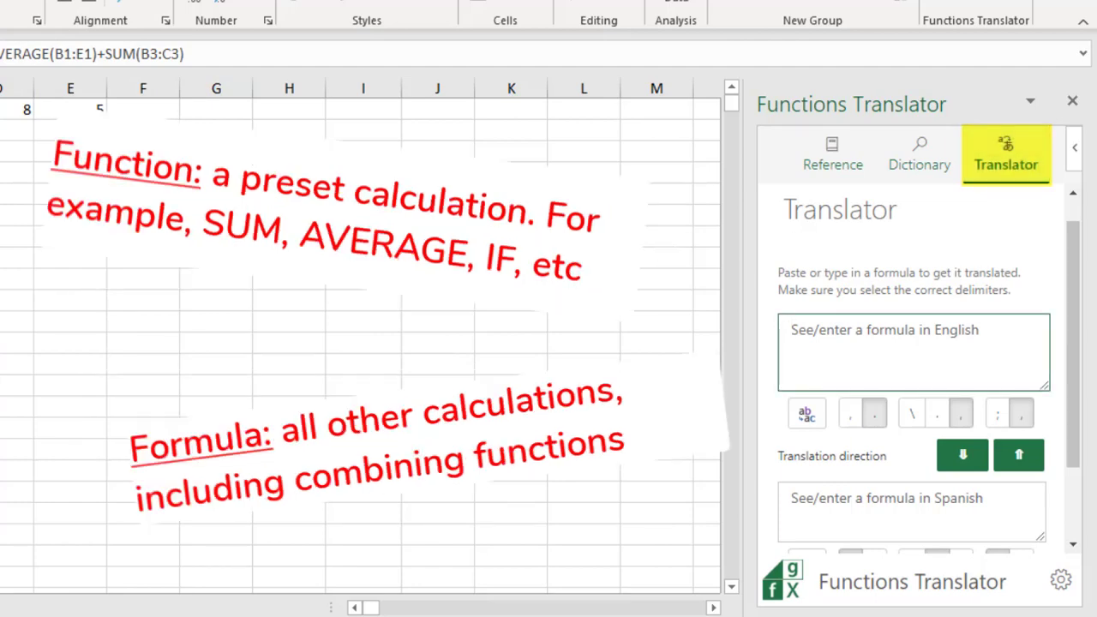
pyautogui.scroll(-1, 824, 306)
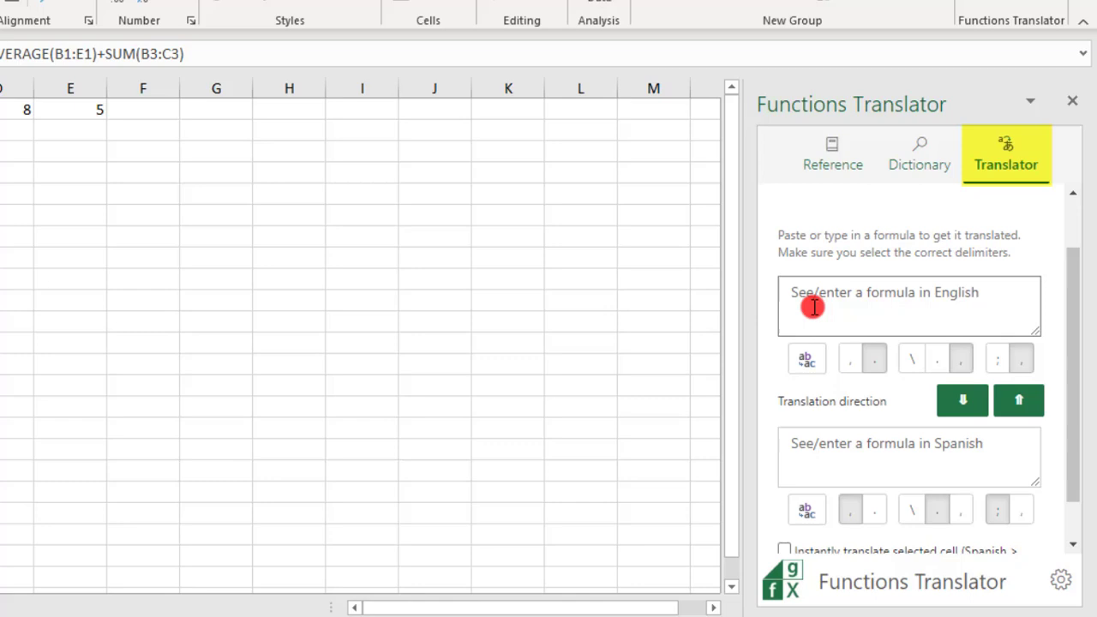
# - Enter =AVERAGE(B1:E1)+SUM(B3:C3) in the English formula box
pyautogui.click(812, 306)
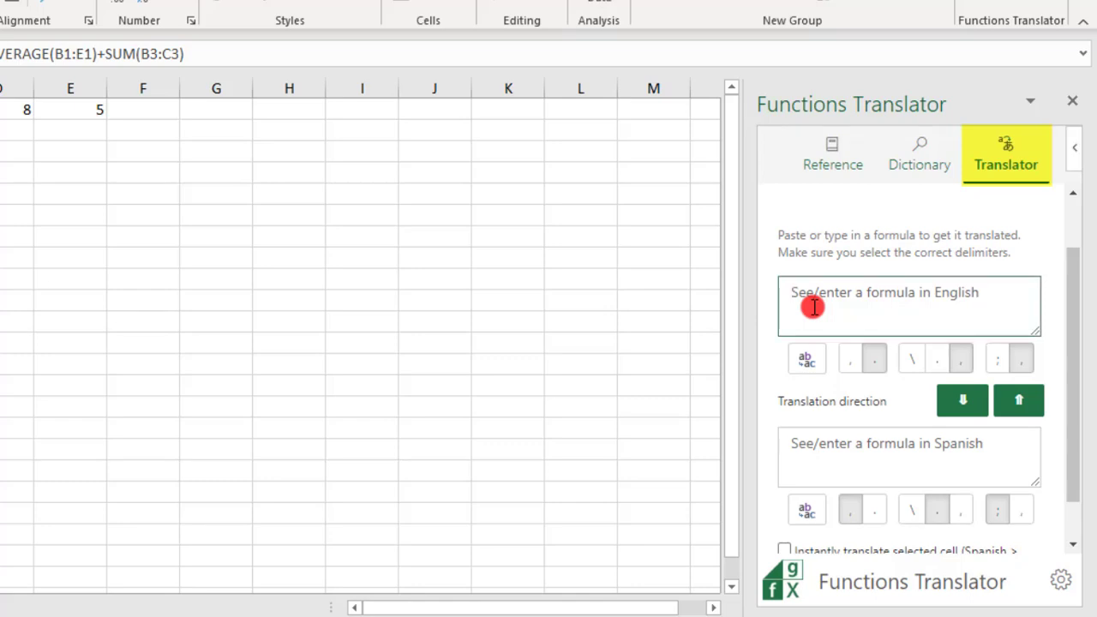
pyautogui.write('=AVERAGE(B1')
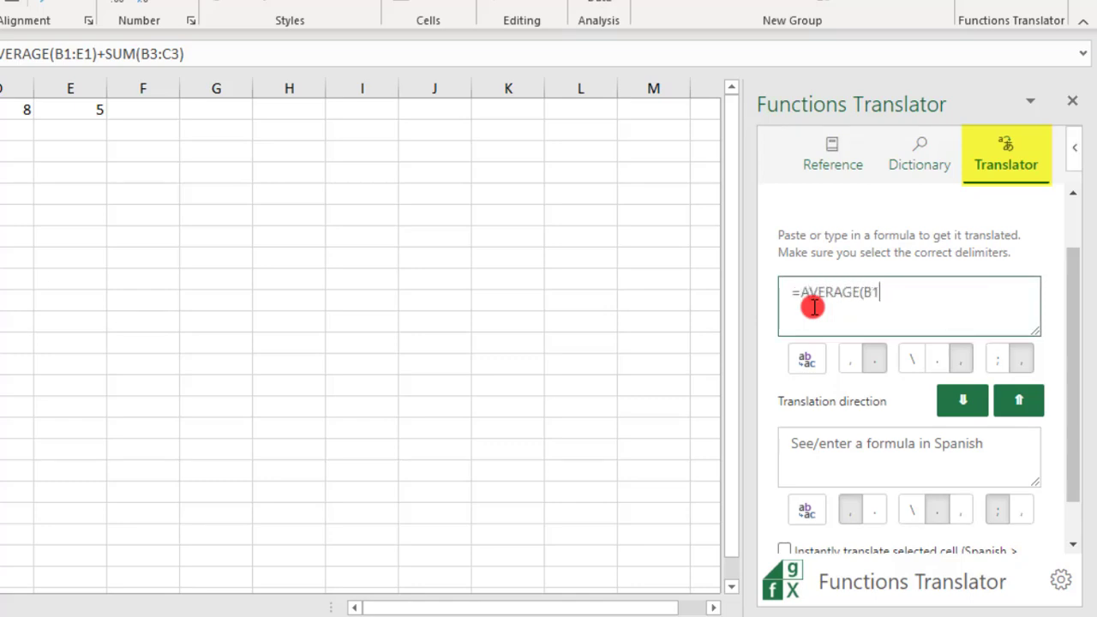
pyautogui.write(':C1)+SUM')
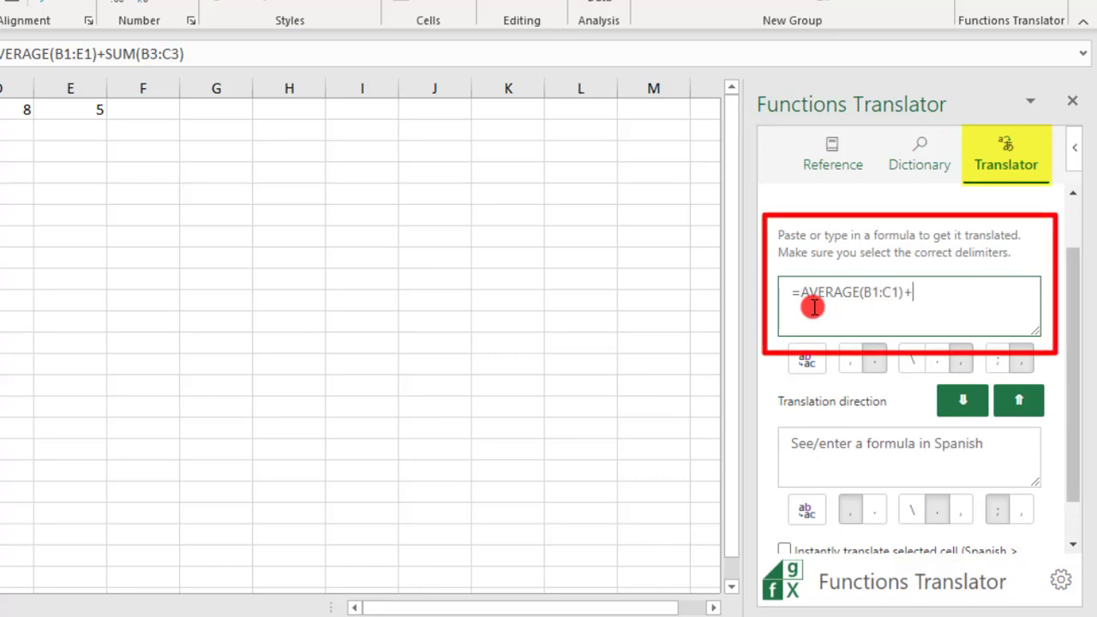
pyautogui.write('(B3:C3)')
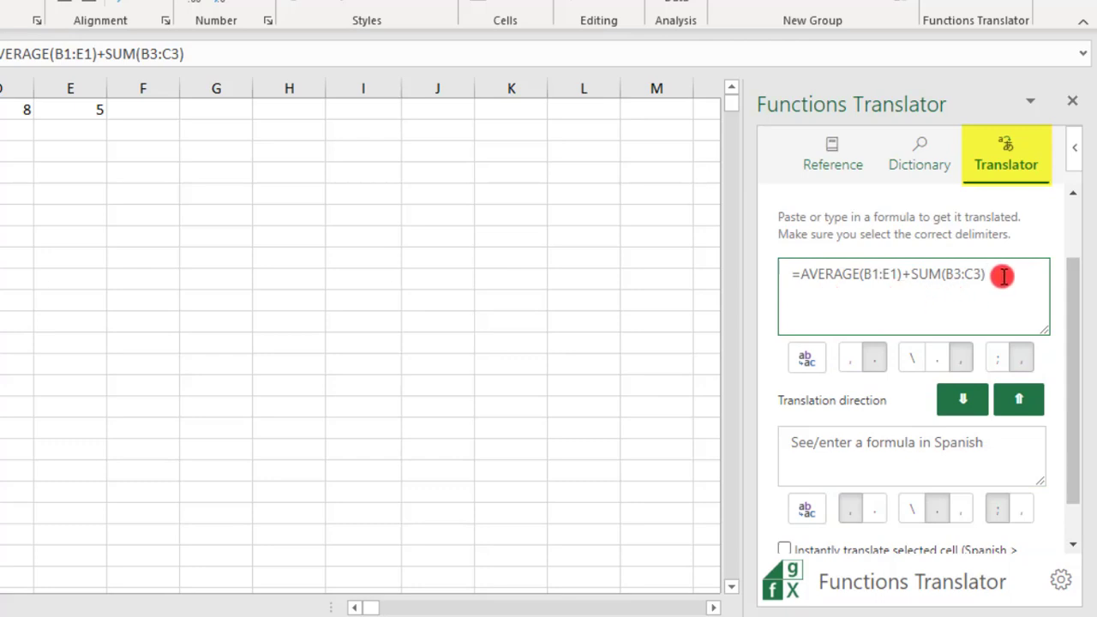
pyautogui.scroll(-1, 1003, 275)
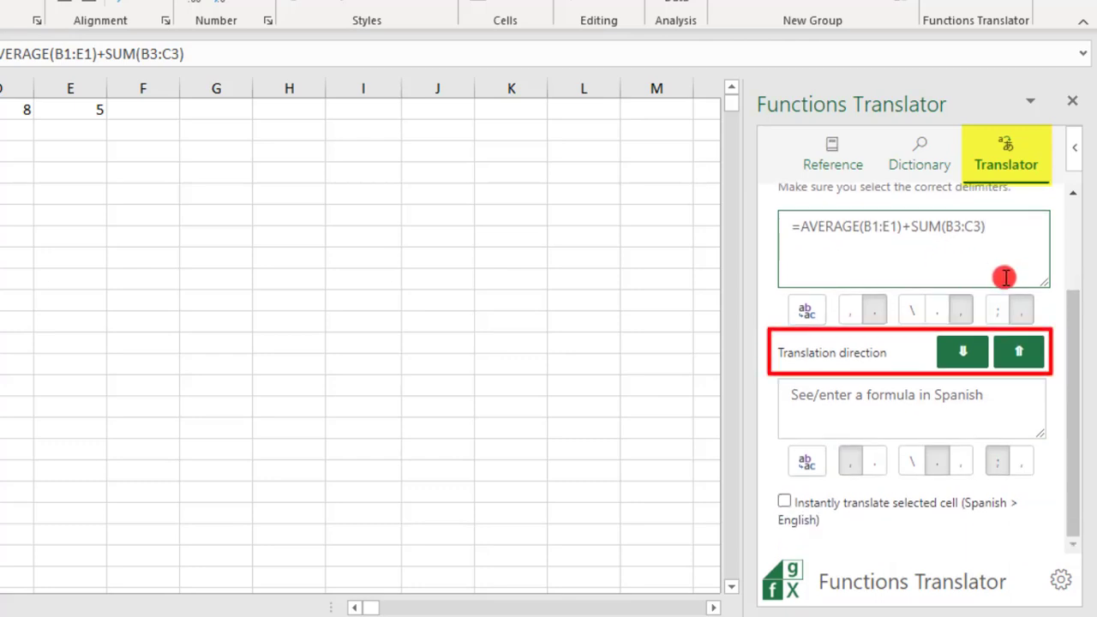
# - Translate to =PROMEDIO(B1:E1)+SUMA(B3:C3), write it into A1, then restore A1's English formula
pyautogui.click(962, 356)
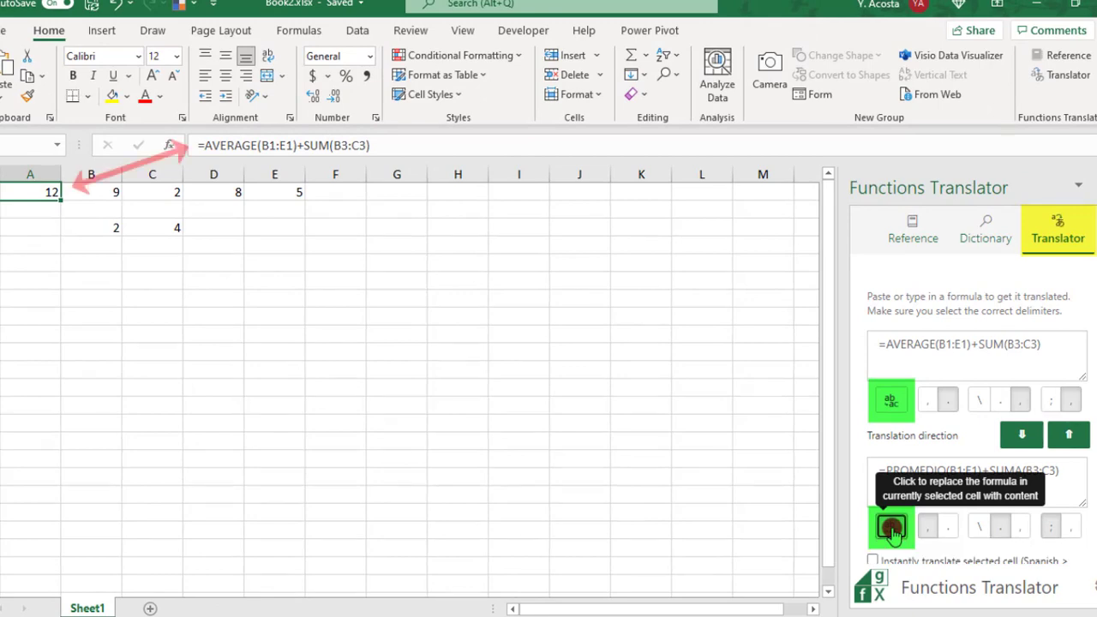
pyautogui.click(892, 528)
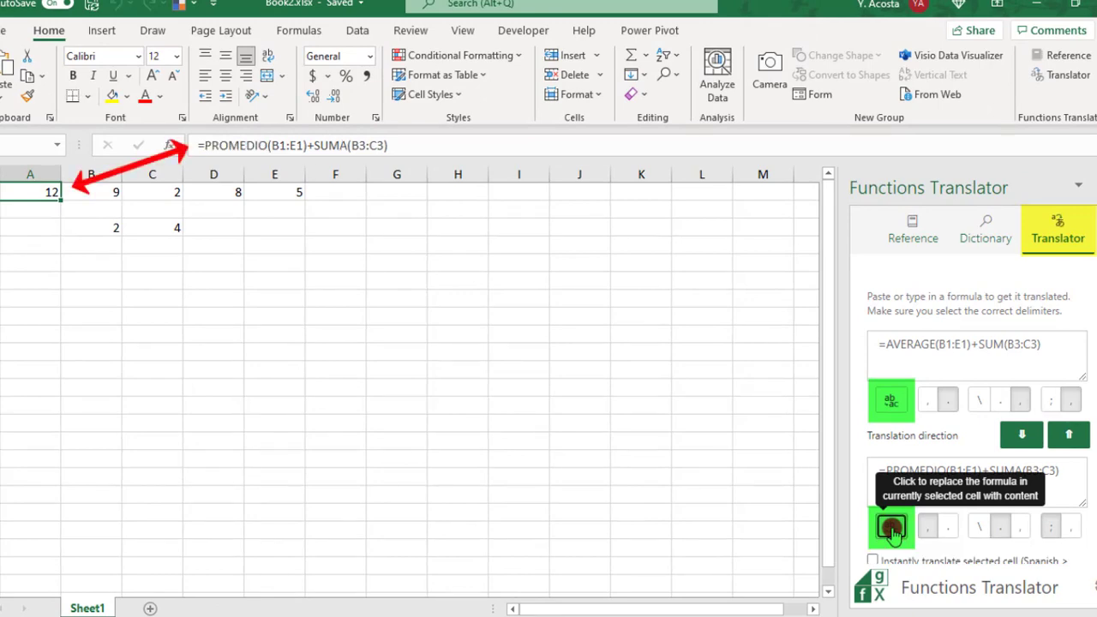
pyautogui.click(894, 403)
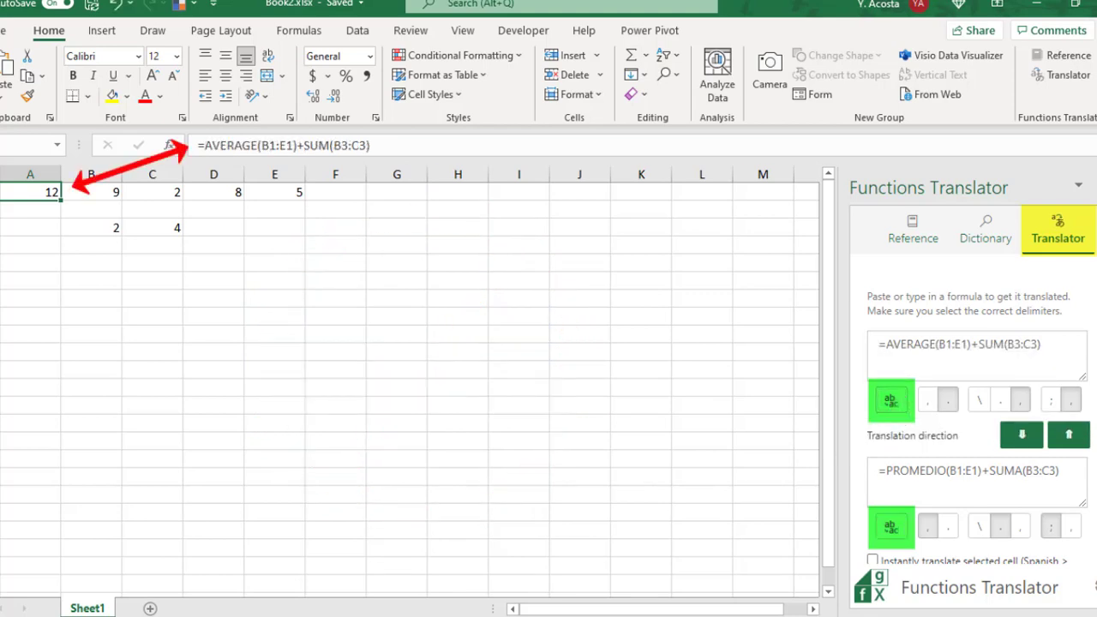
# - Enable 'Instantly translate selected cell' and translate A1's formula from English to Spanish
pyautogui.click(892, 311)
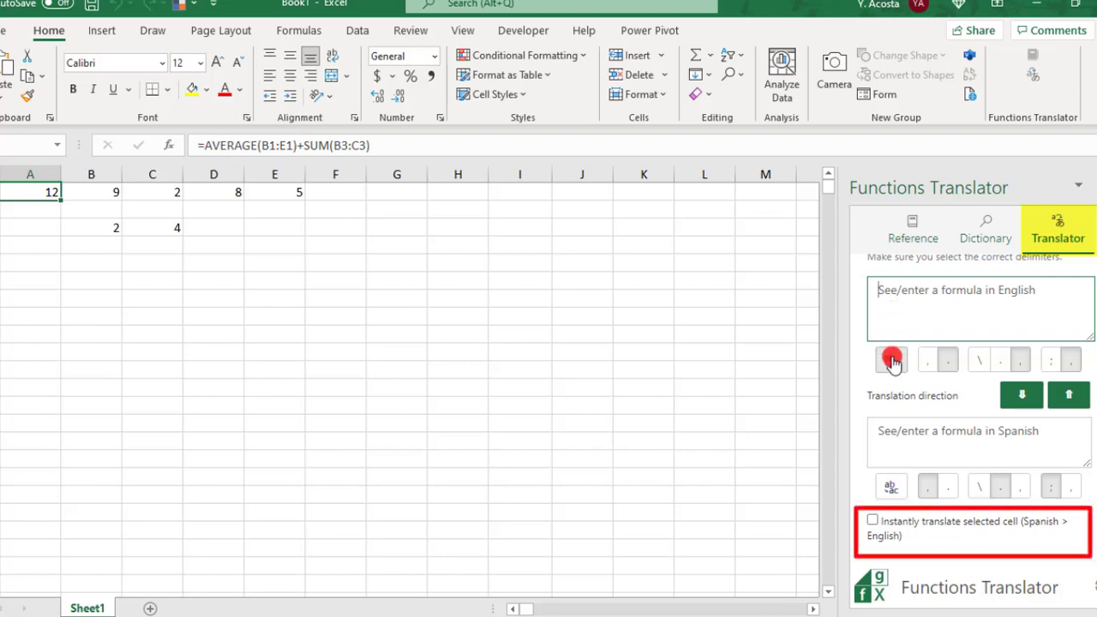
pyautogui.click(872, 521)
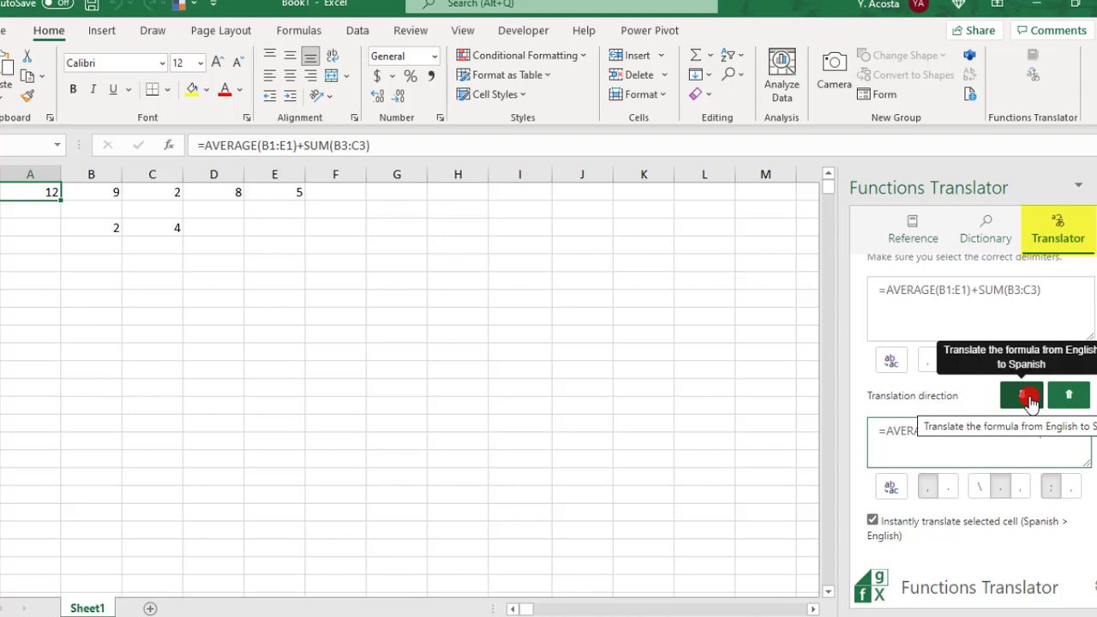
pyautogui.click(1028, 398)
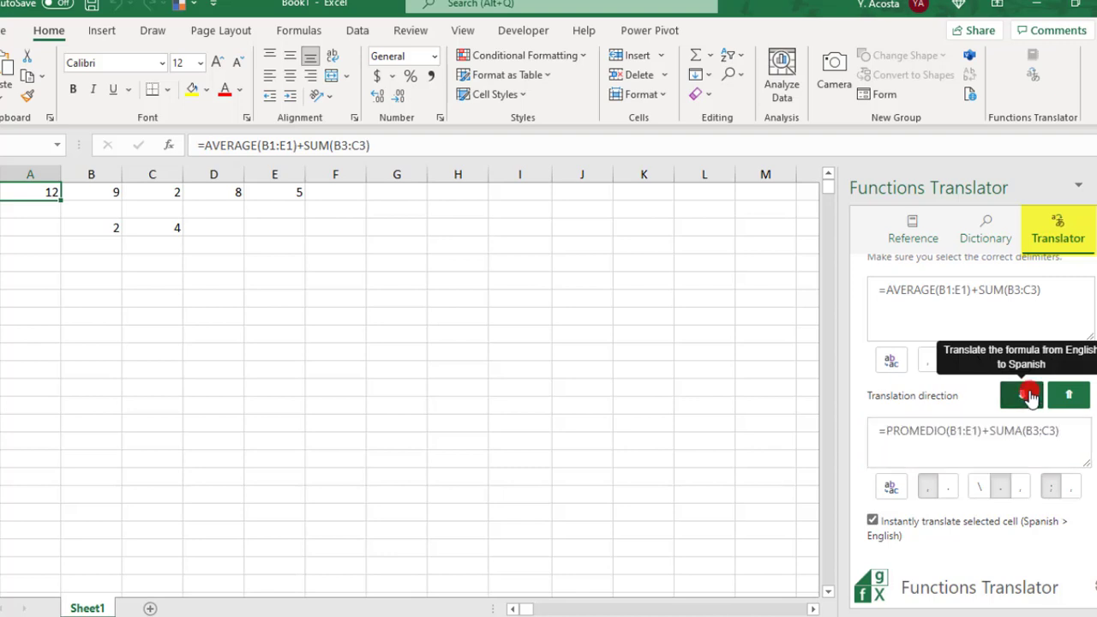
pyautogui.click(1037, 429)
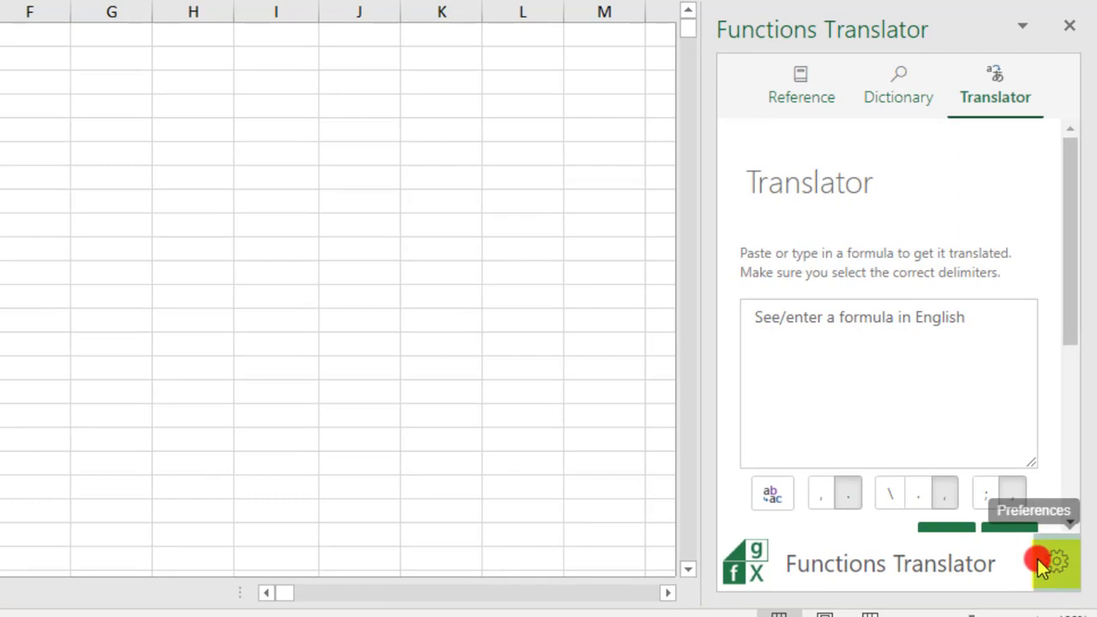
pyautogui.click(1044, 564)
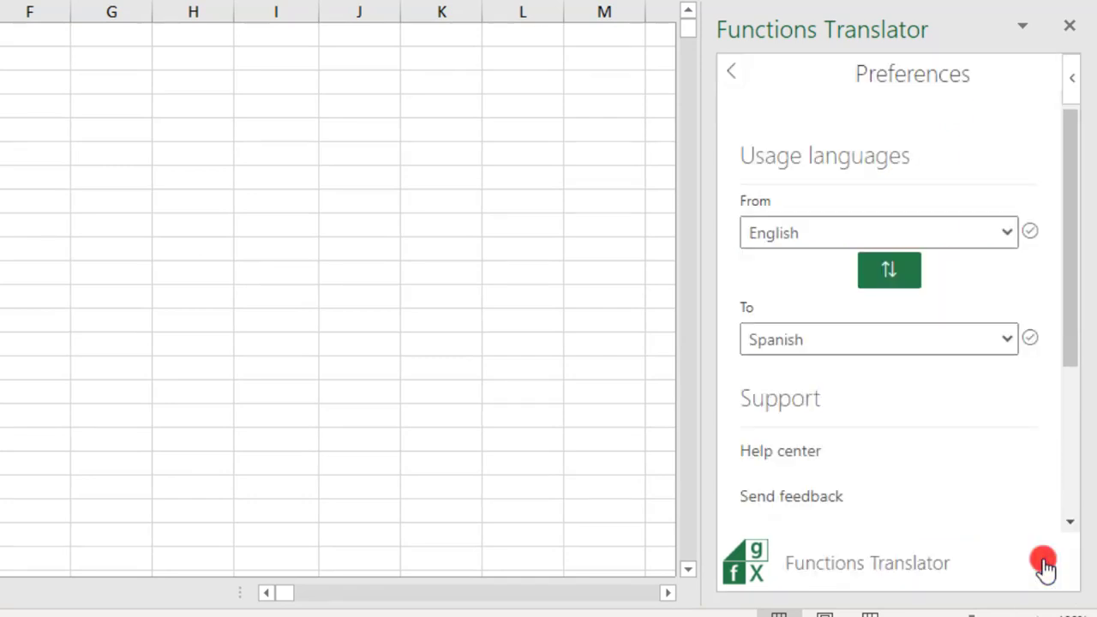
pyautogui.moveTo(1078, 355); pyautogui.dragTo(1073, 382)
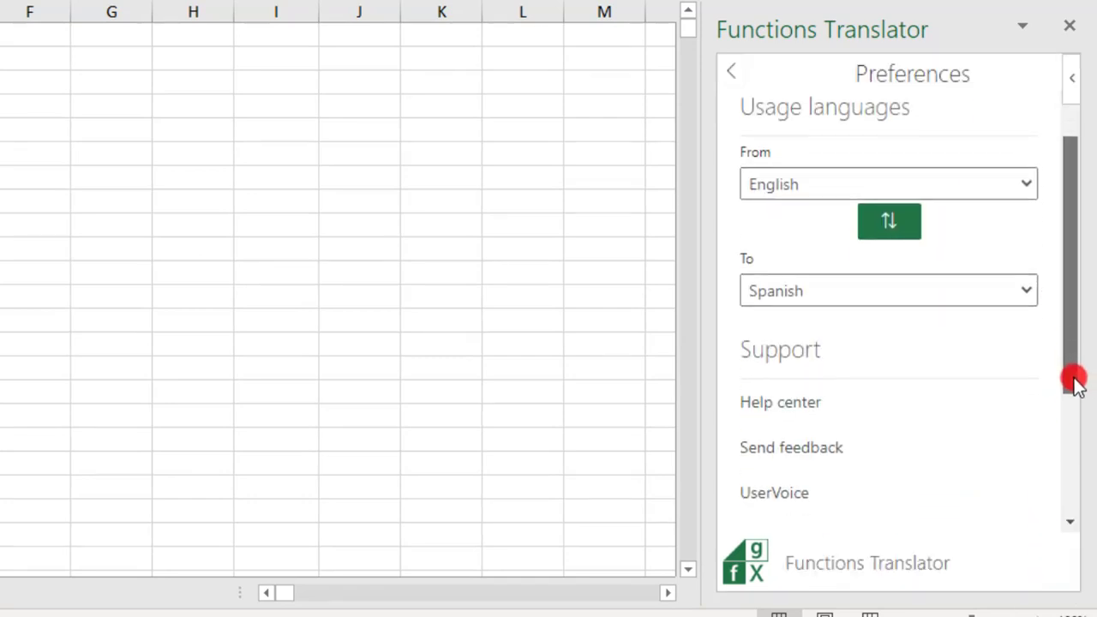
pyautogui.click(1034, 300)
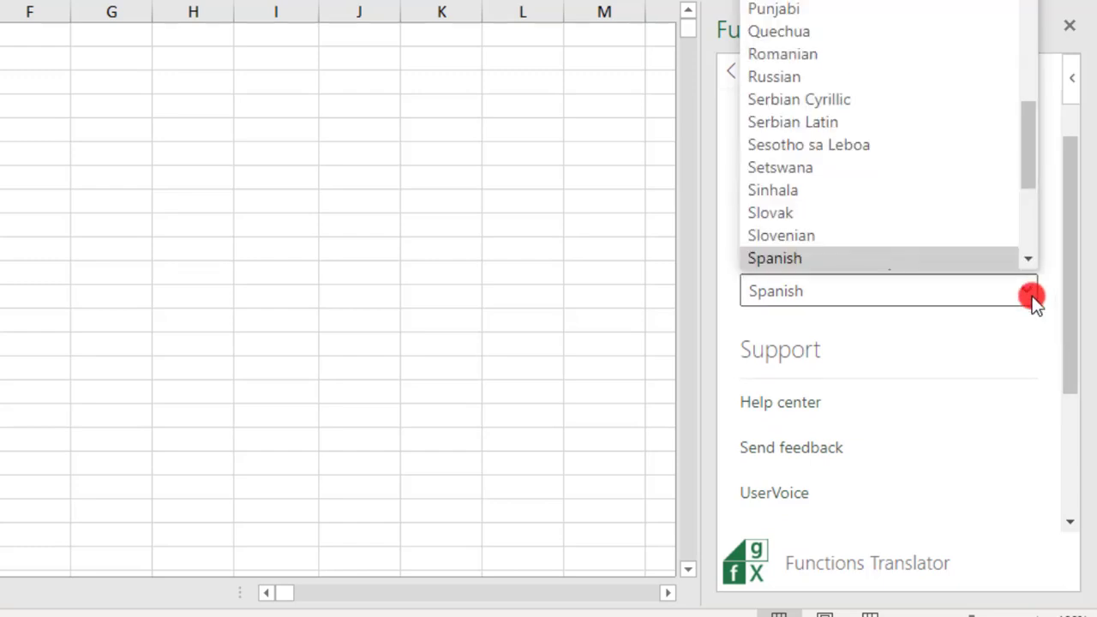
pyautogui.click(1020, 354)
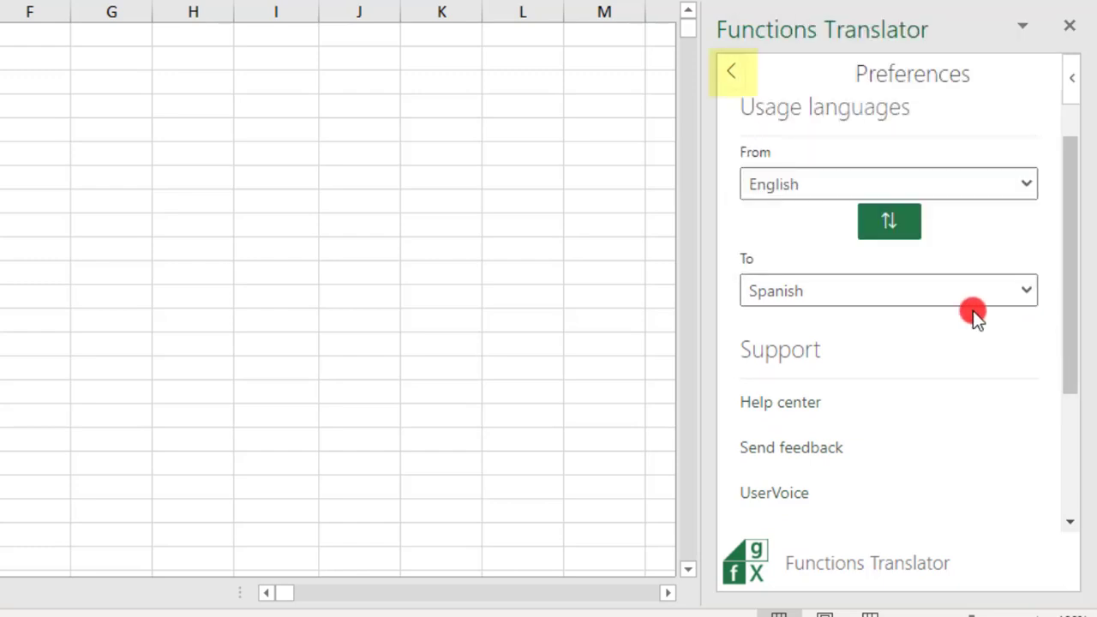
pyautogui.click(724, 77)
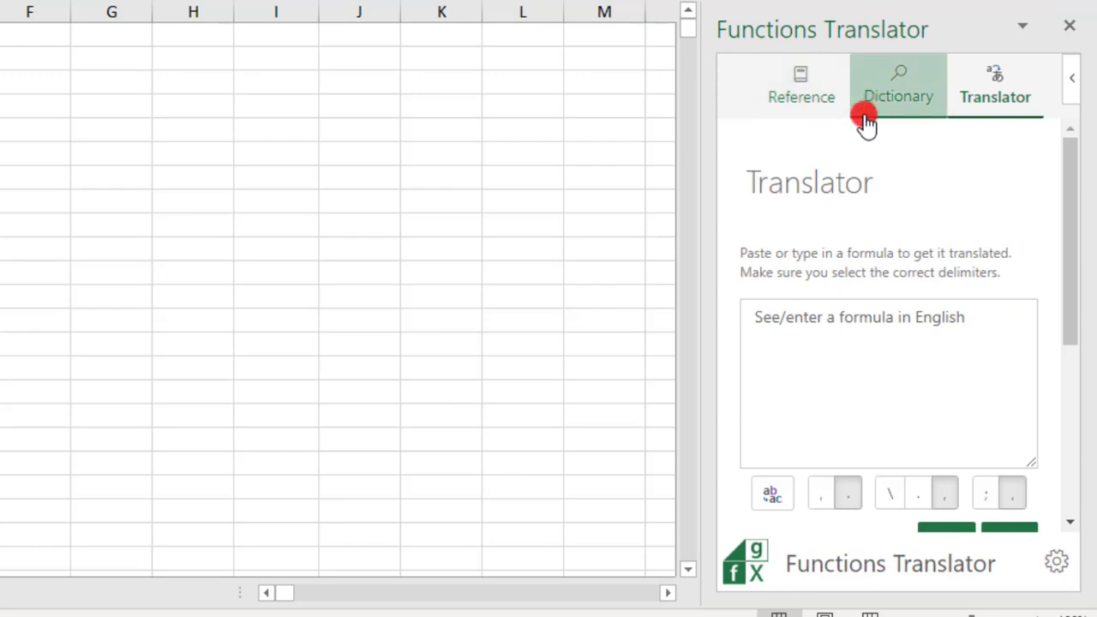